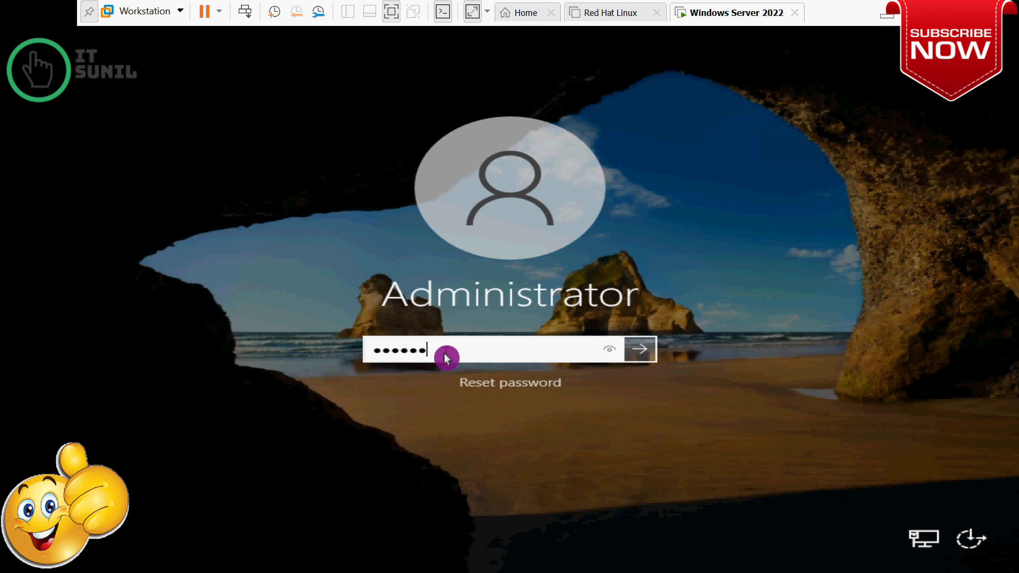
# Sign in to the server as Administrator with the account password
pyautogui.press('Return')
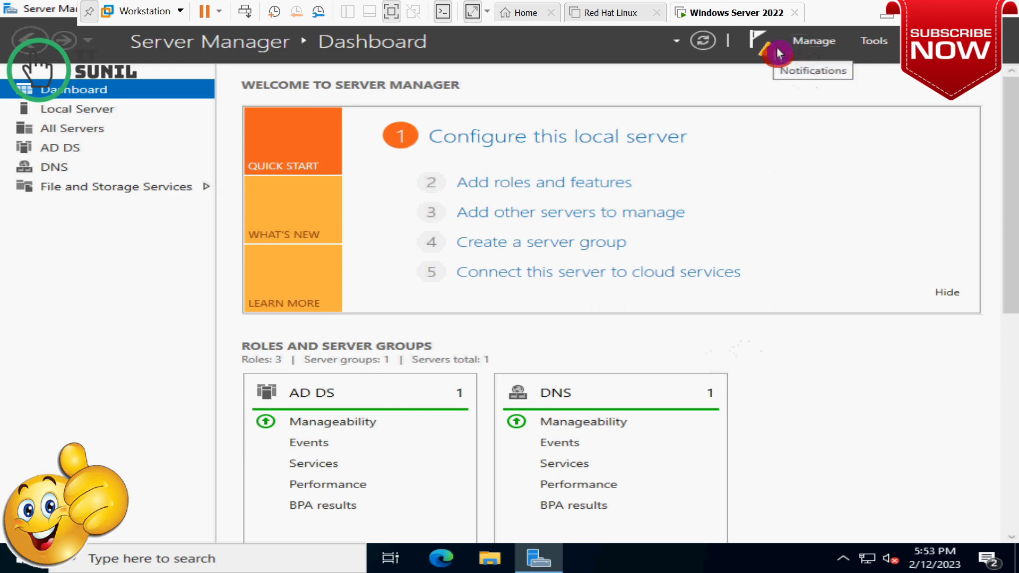
# From the notifications flag, launch 'Promote this server to a domain controller'
pyautogui.click(795, 45)
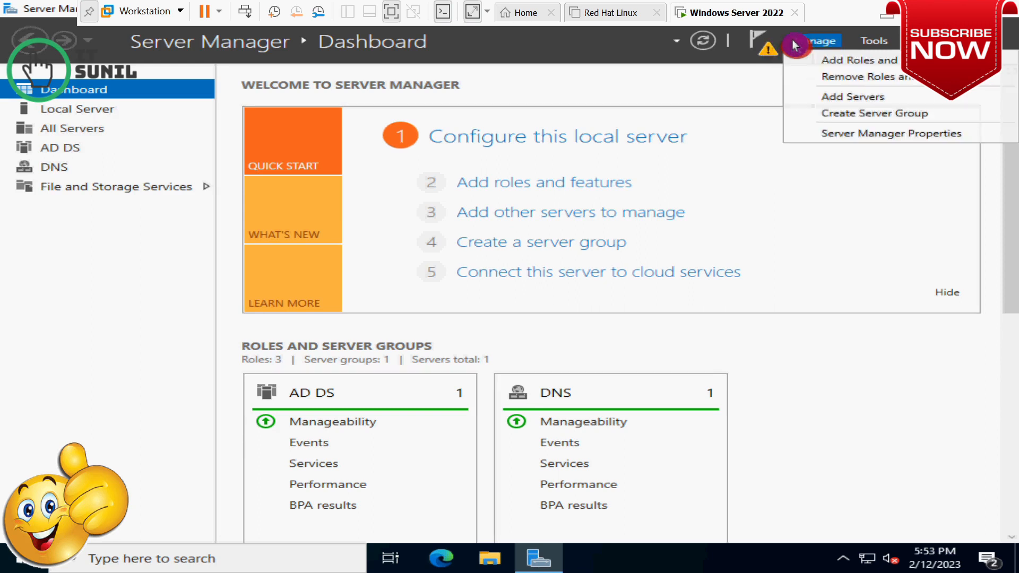
pyautogui.click(770, 51)
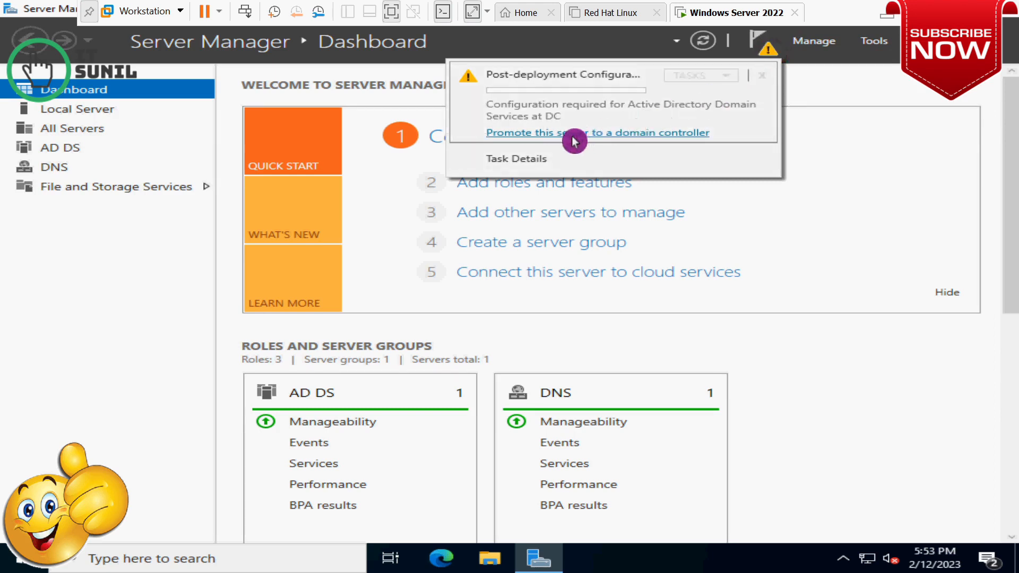
pyautogui.click(654, 139)
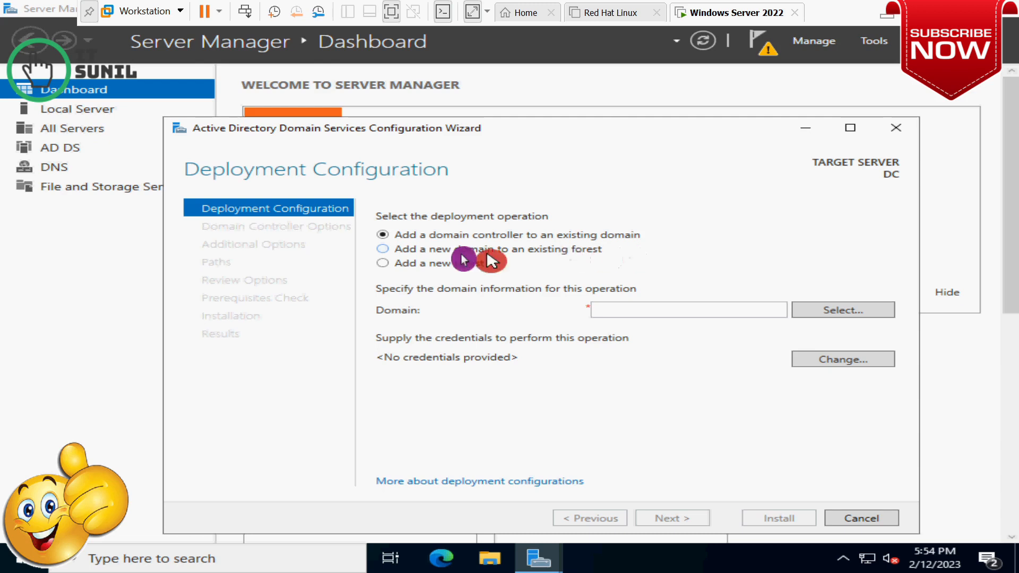
# Choose 'Add a new forest' and set the root domain name to itsunil.com
pyautogui.click(383, 264)
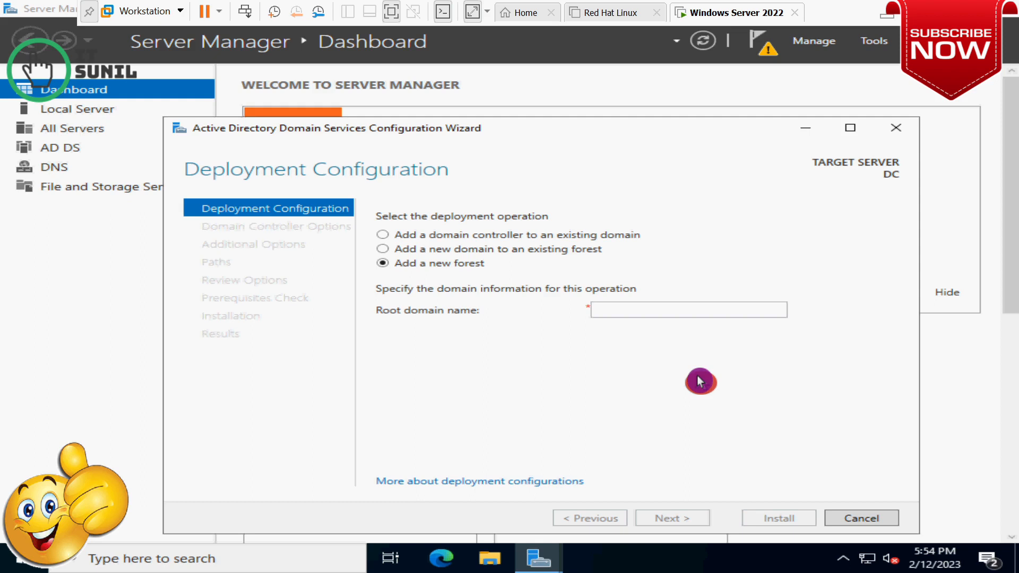
pyautogui.click(615, 311)
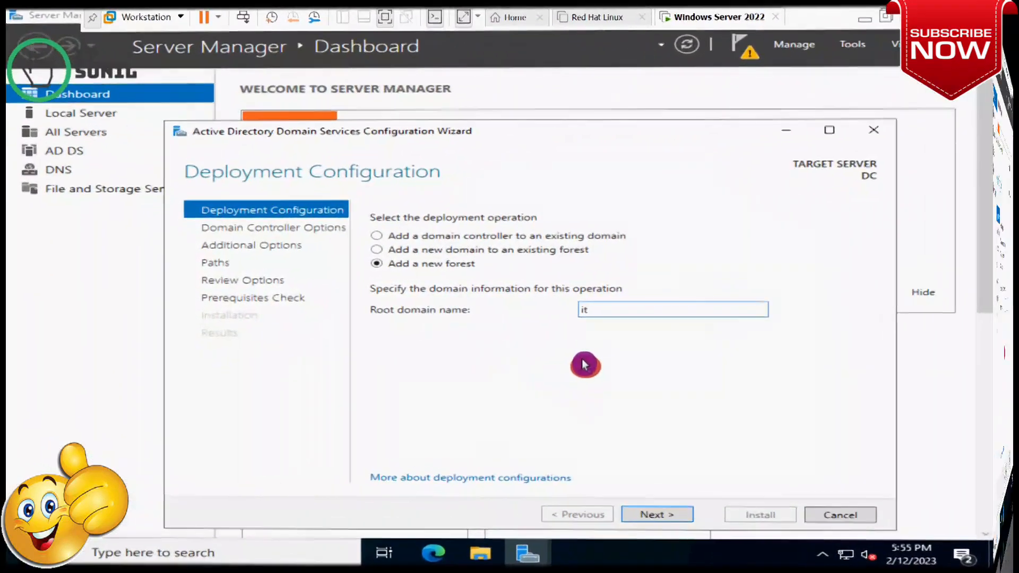
pyautogui.write('sunil.com')
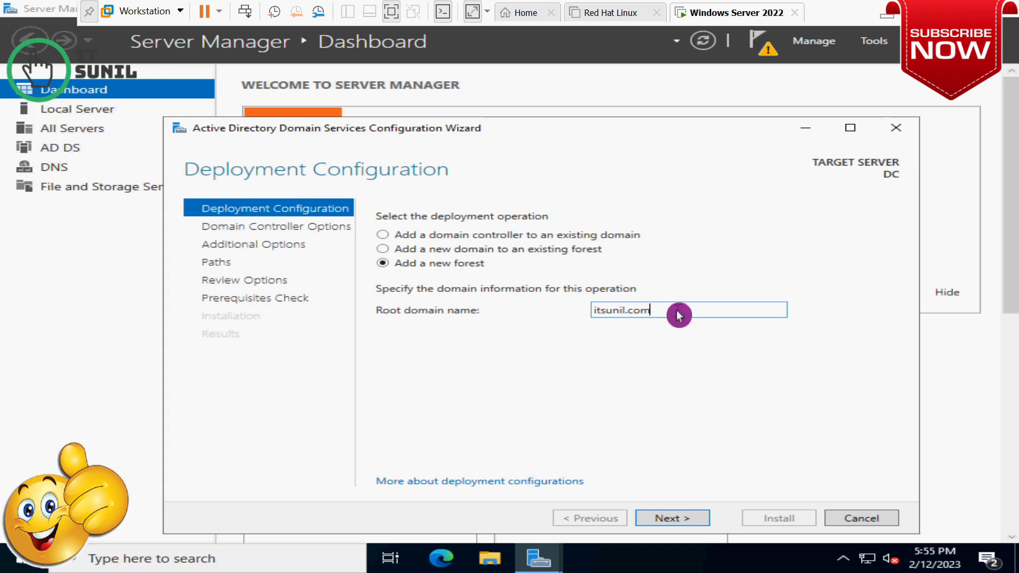
pyautogui.moveTo(678, 314); pyautogui.dragTo(582, 313)
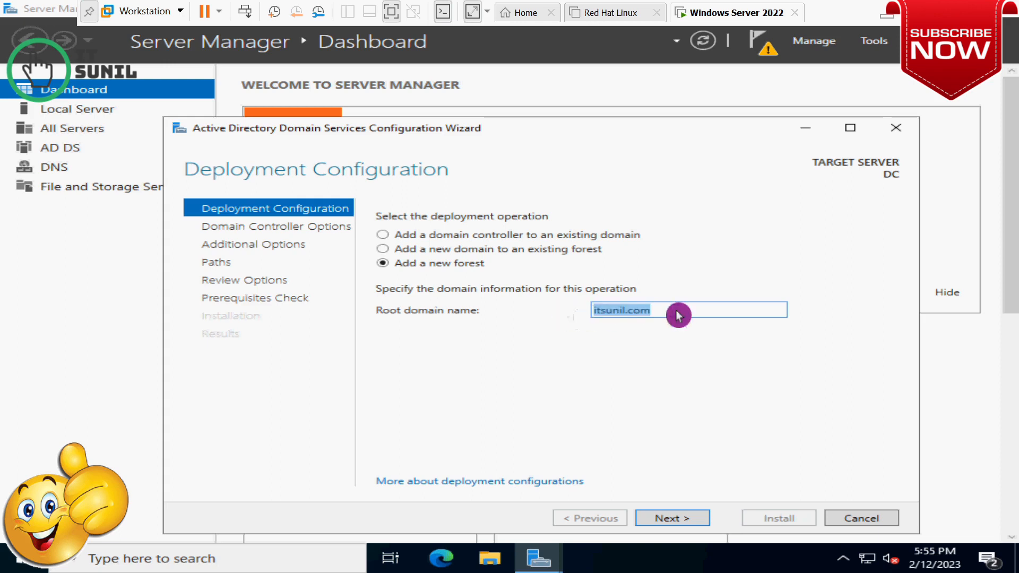
# Go to Domain Controller Options, keeping the forest functional level at Windows Server 2016
pyautogui.click(673, 520)
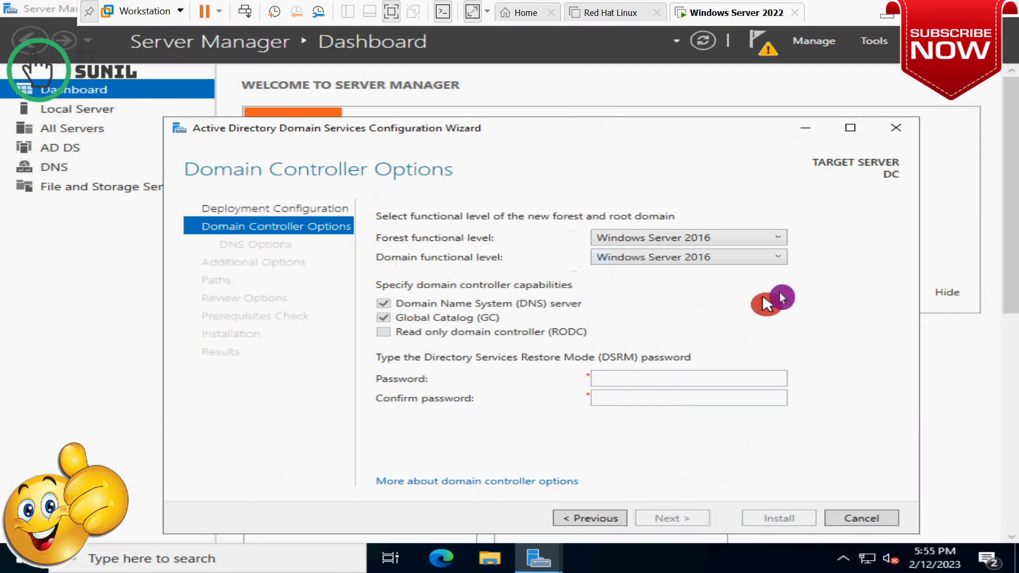
pyautogui.click(717, 241)
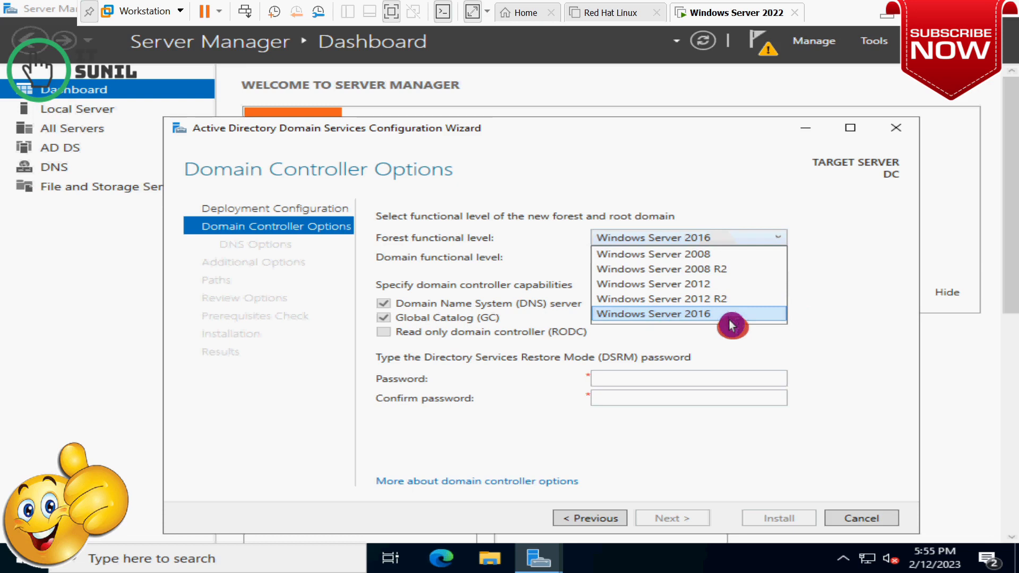
pyautogui.click(838, 370)
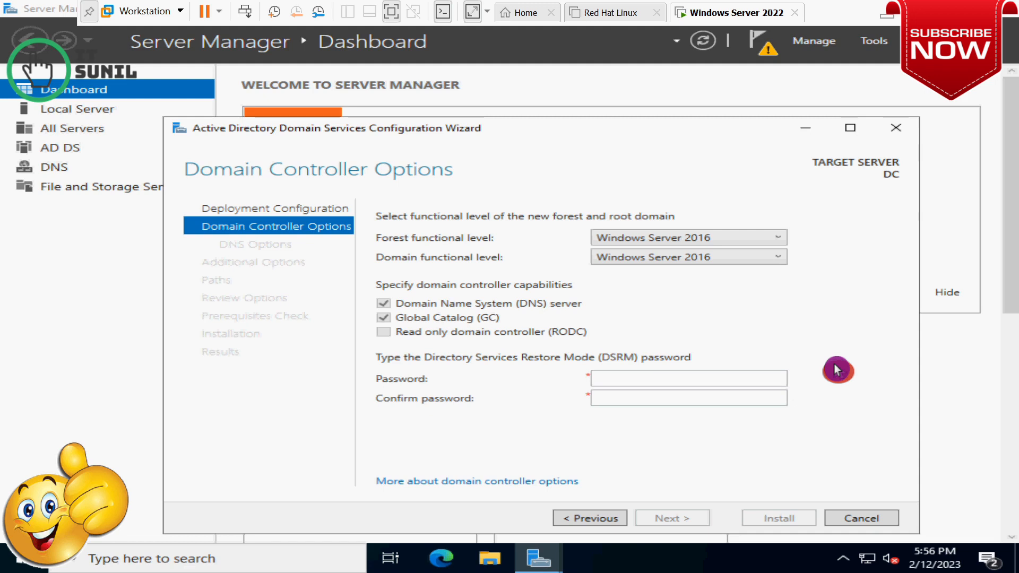
pyautogui.click(753, 238)
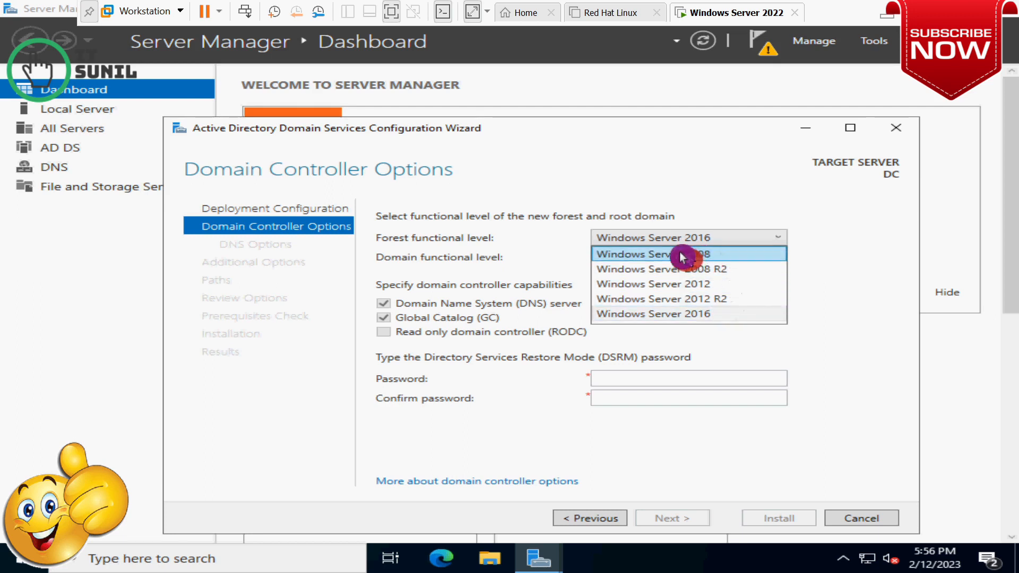
pyautogui.click(734, 260)
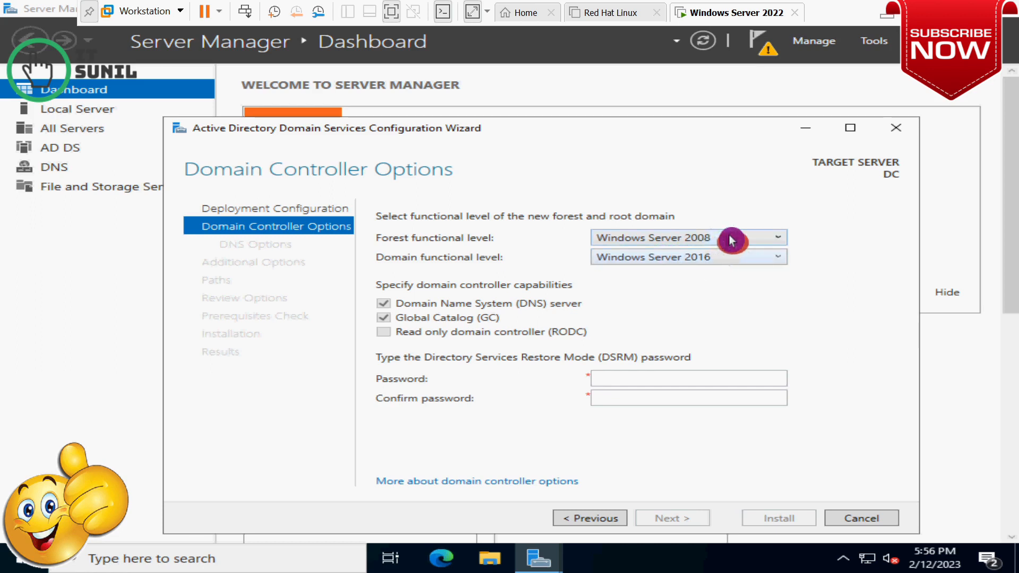
pyautogui.click(724, 257)
pyautogui.click(715, 276)
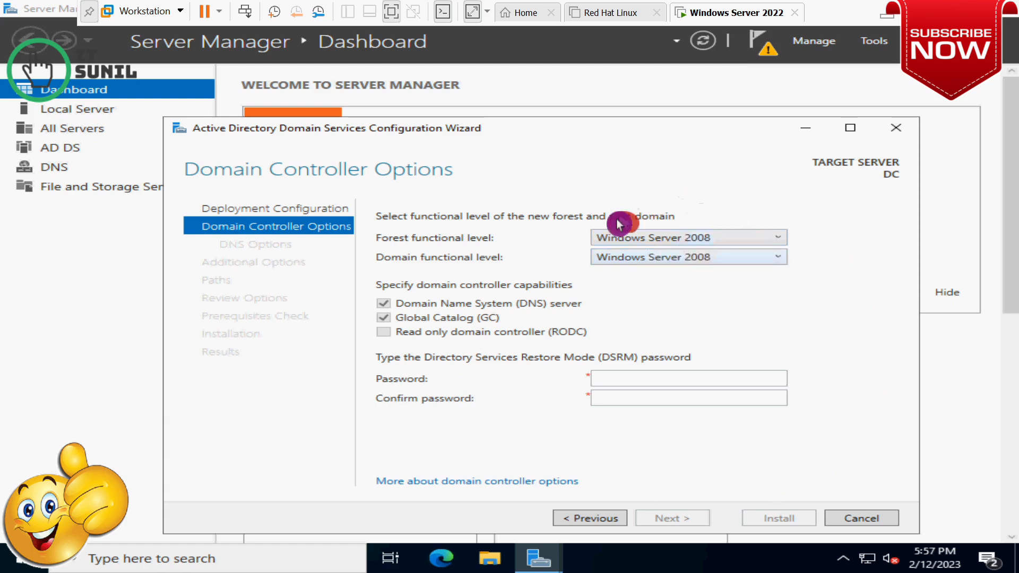
pyautogui.click(759, 239)
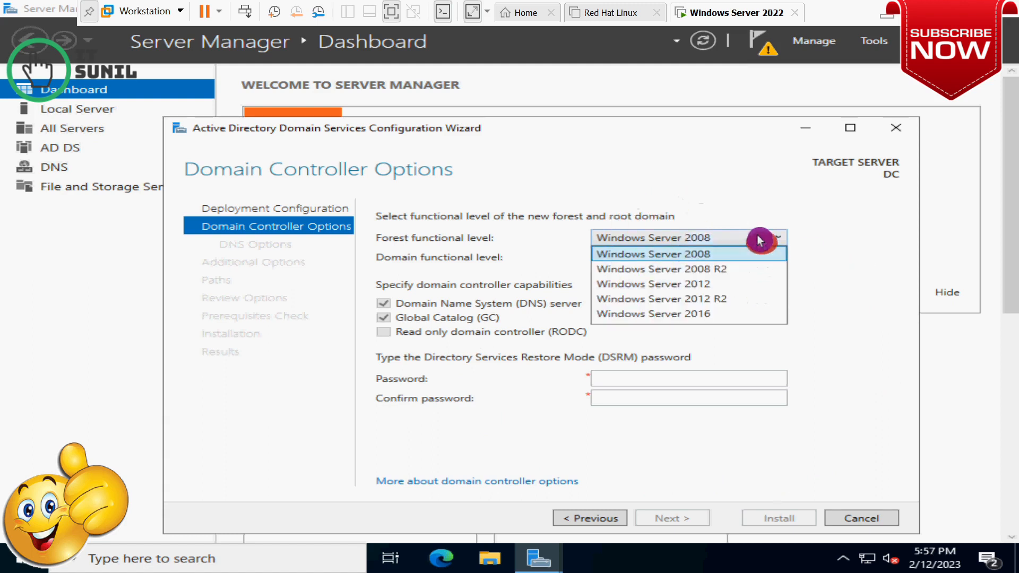
pyautogui.click(720, 313)
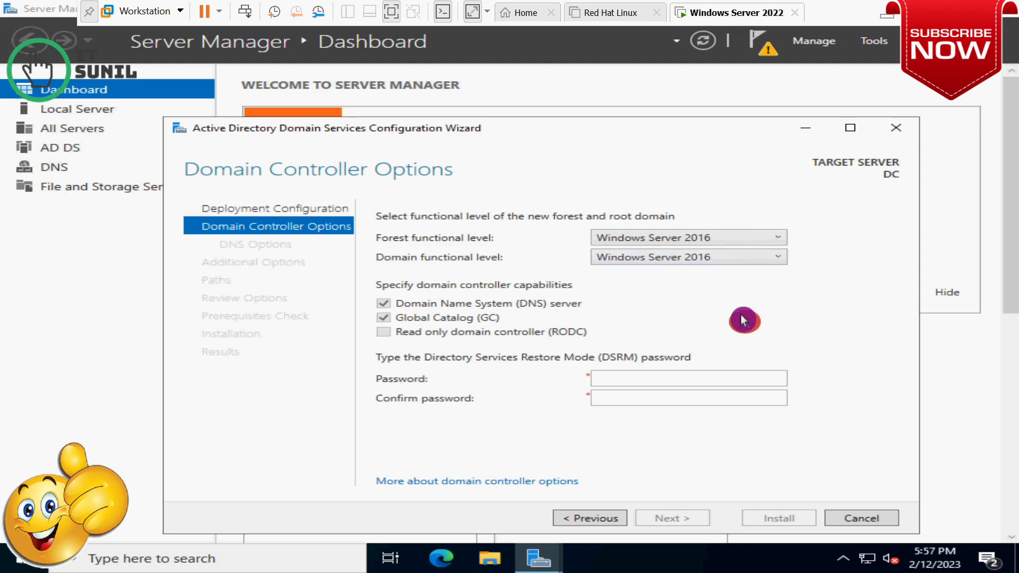
# Type the Directory Services Restore Mode password in both Password and Confirm password
pyautogui.click(622, 381)
pyautogui.write('P@ss')
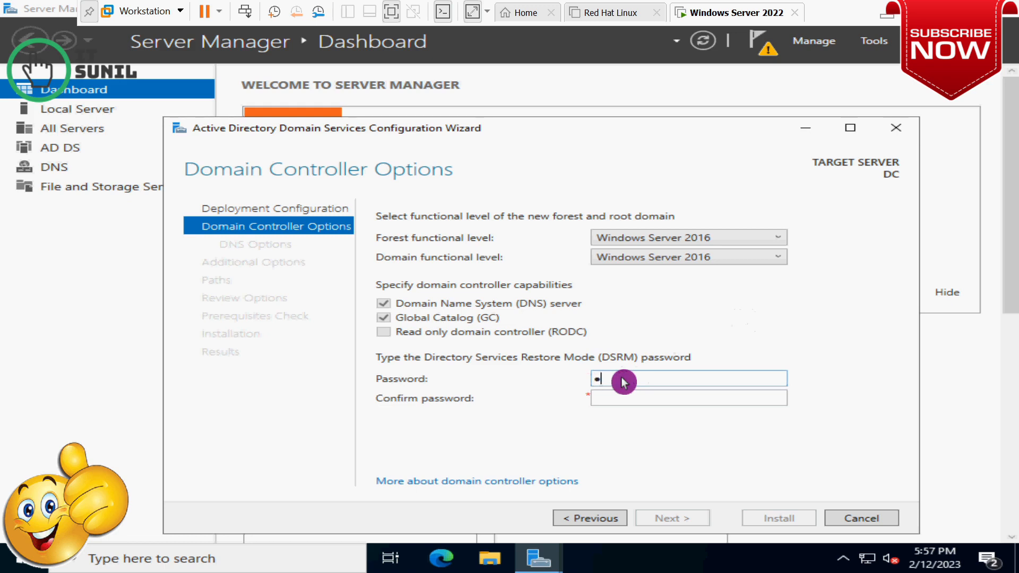
pyautogui.write('w0rd')
pyautogui.press('Tab')
pyautogui.write('P@ssw0rd')
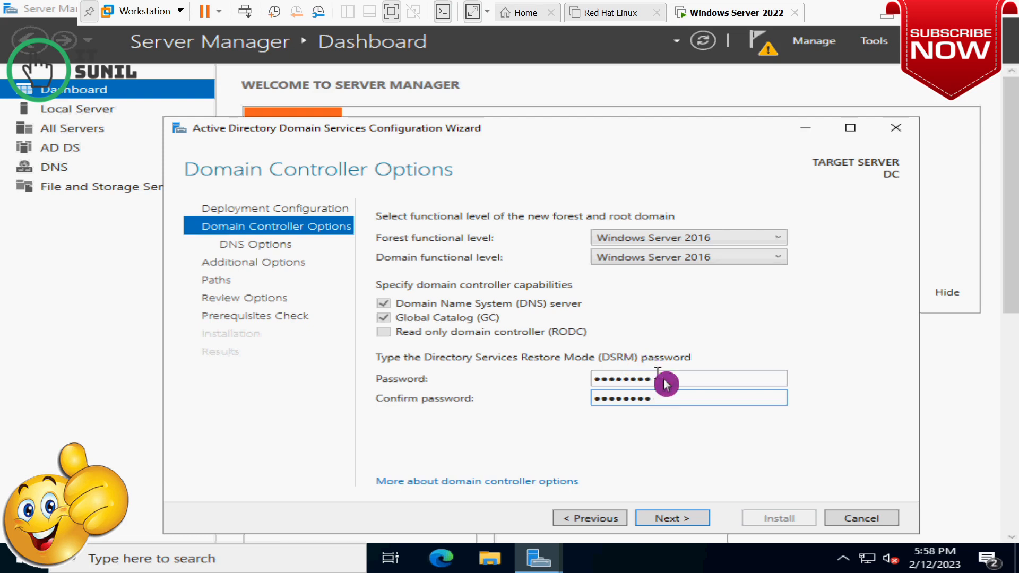
pyautogui.moveTo(659, 381); pyautogui.dragTo(580, 381)
pyautogui.moveTo(664, 398); pyautogui.dragTo(570, 403)
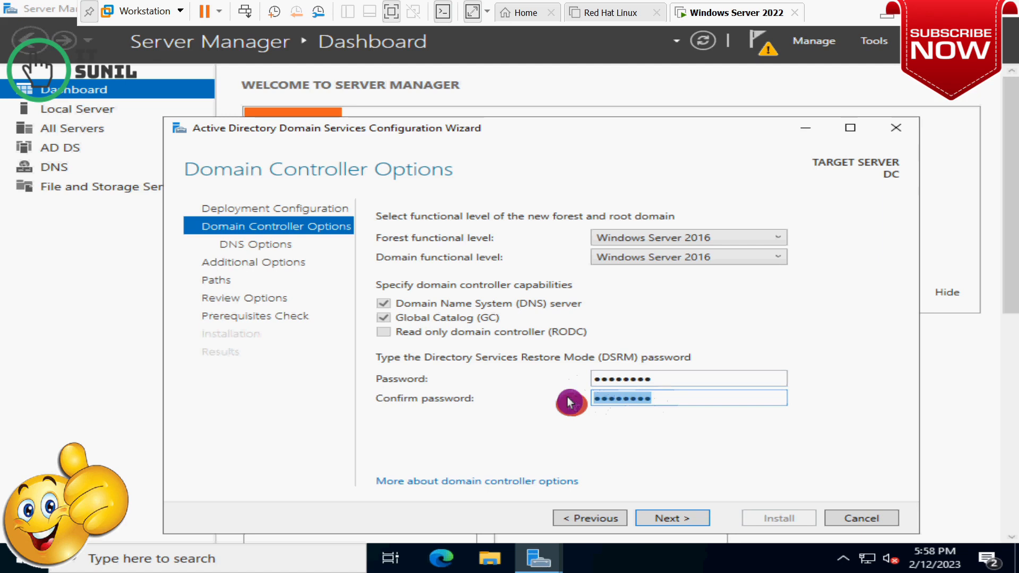
pyautogui.moveTo(647, 380); pyautogui.dragTo(578, 381)
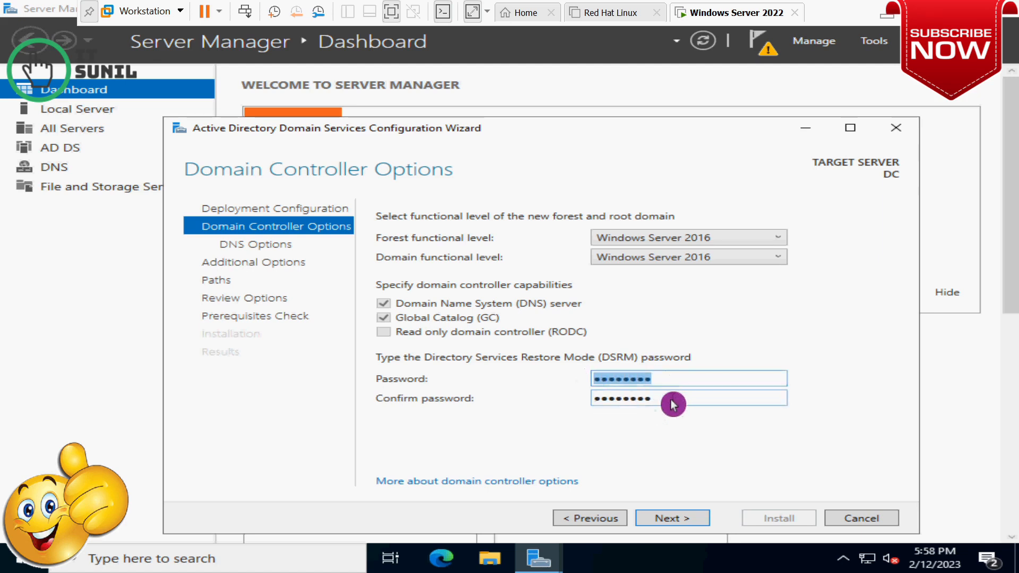
pyautogui.click(648, 401)
pyautogui.moveTo(647, 403); pyautogui.dragTo(578, 405)
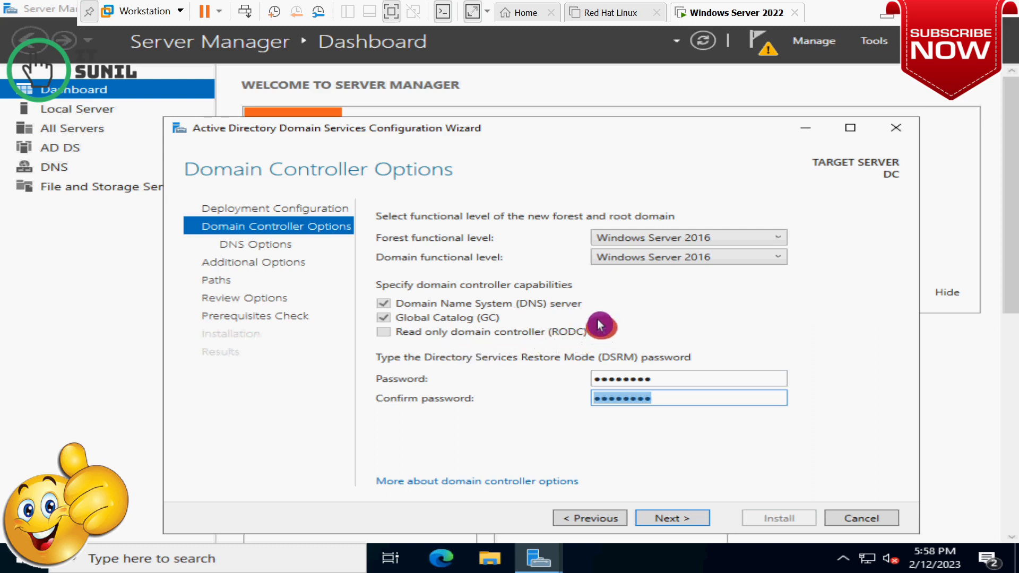
pyautogui.click(597, 341)
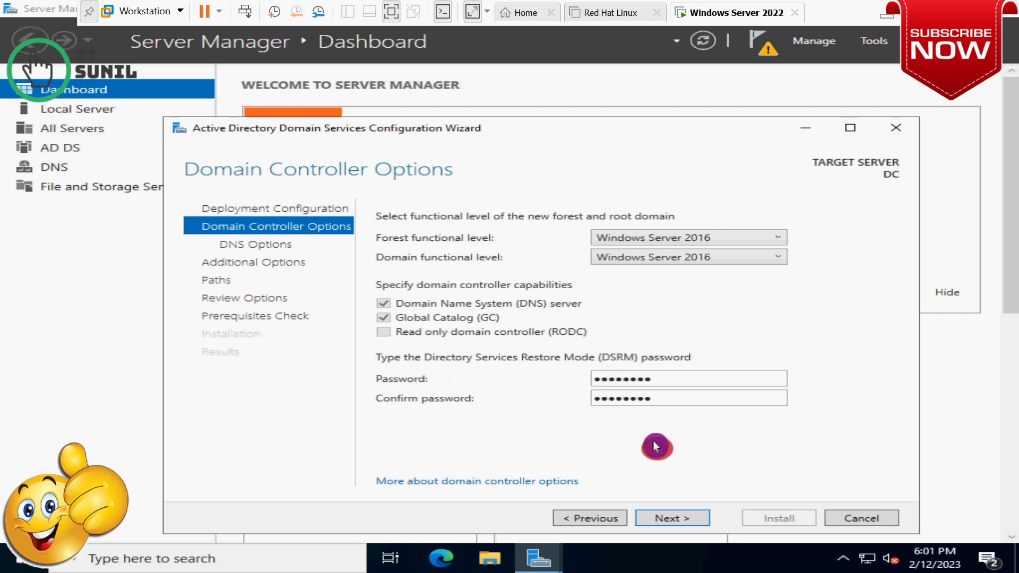
# Check the entered restore-mode password and continue to the DNS Options page
pyautogui.moveTo(683, 387); pyautogui.dragTo(576, 387)
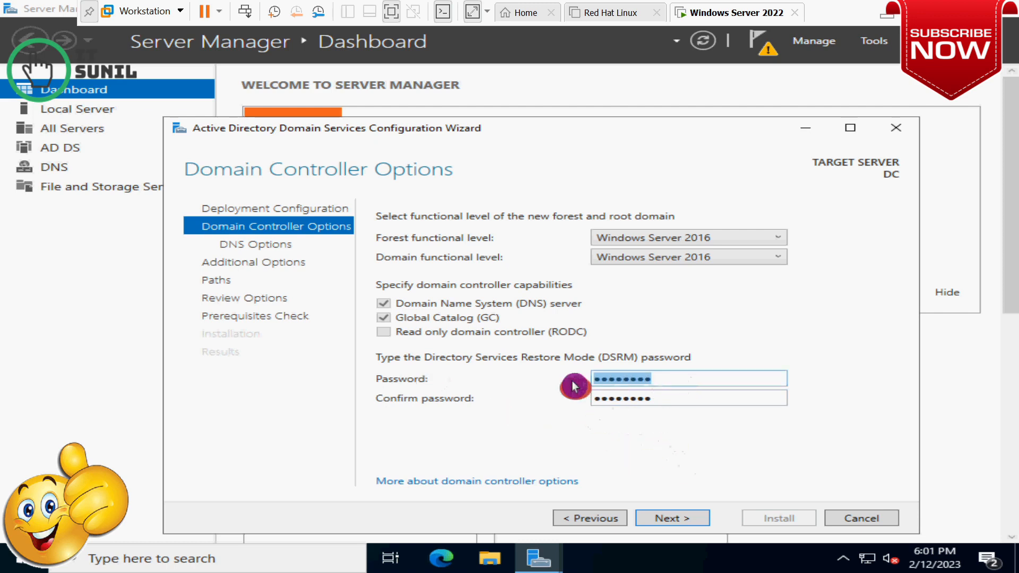
pyautogui.click(674, 518)
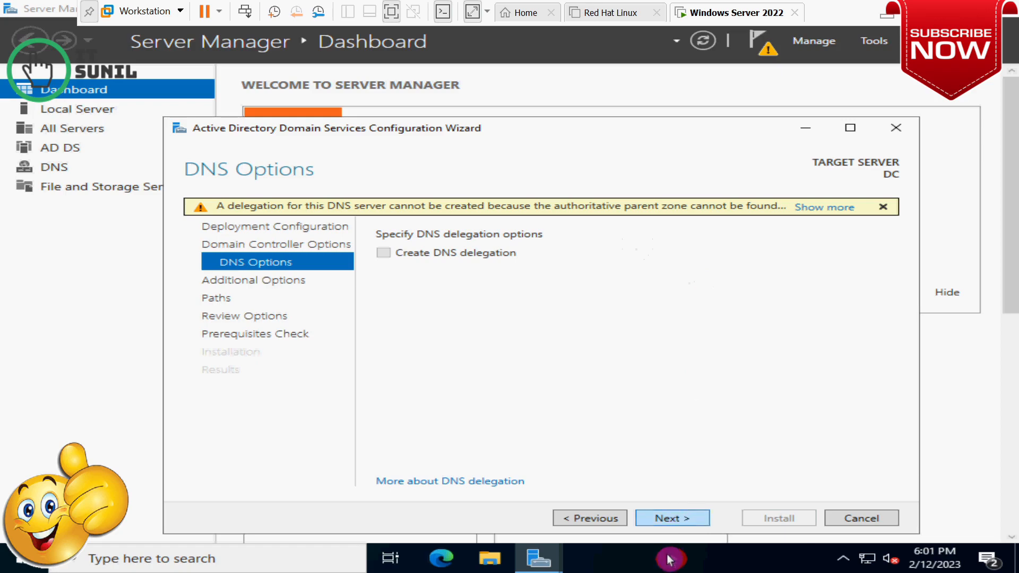
# Pass DNS Options and accept ITSUNIL as the NetBIOS domain name
pyautogui.click(674, 517)
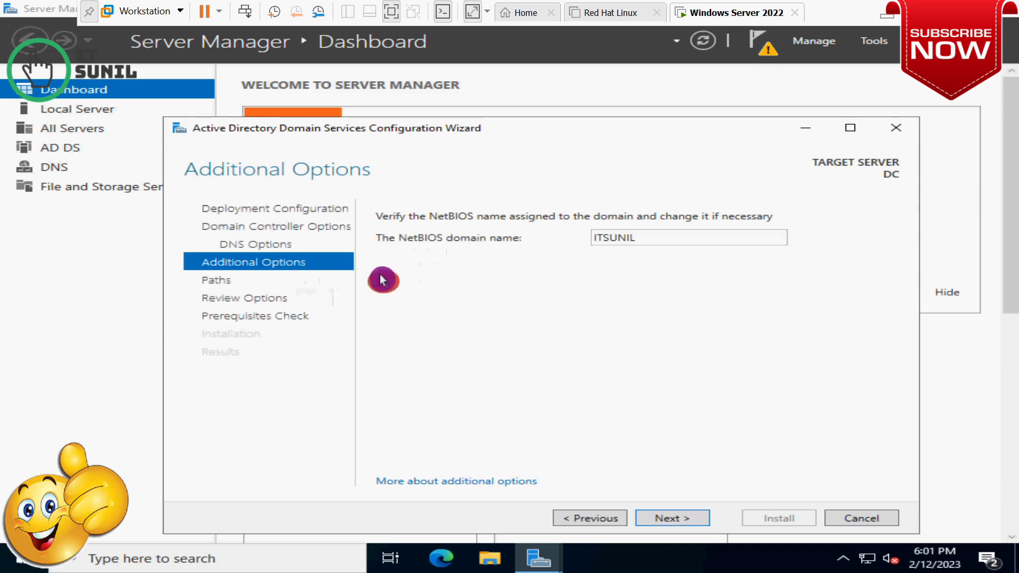
pyautogui.moveTo(664, 241); pyautogui.dragTo(595, 244)
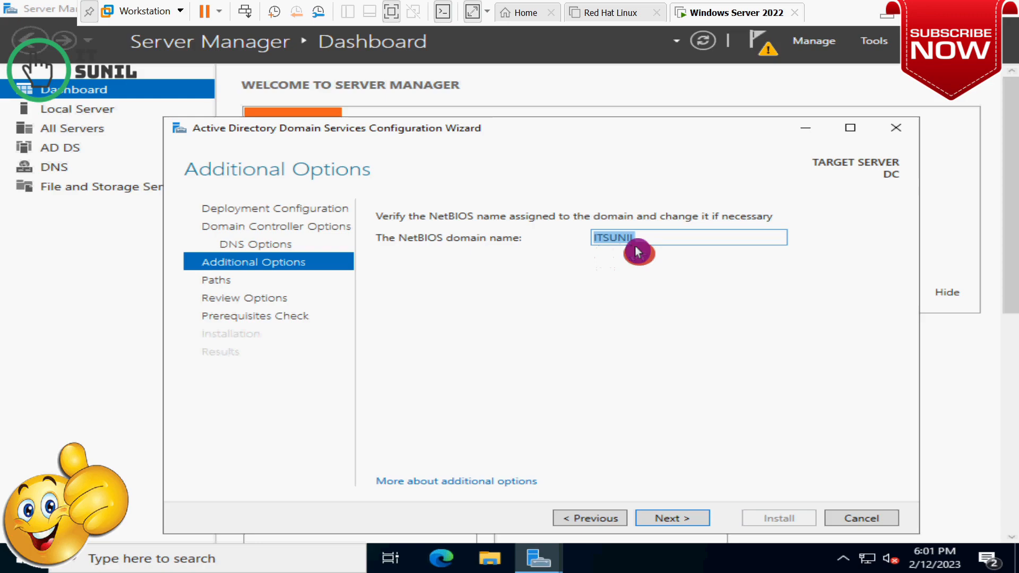
pyautogui.click(673, 523)
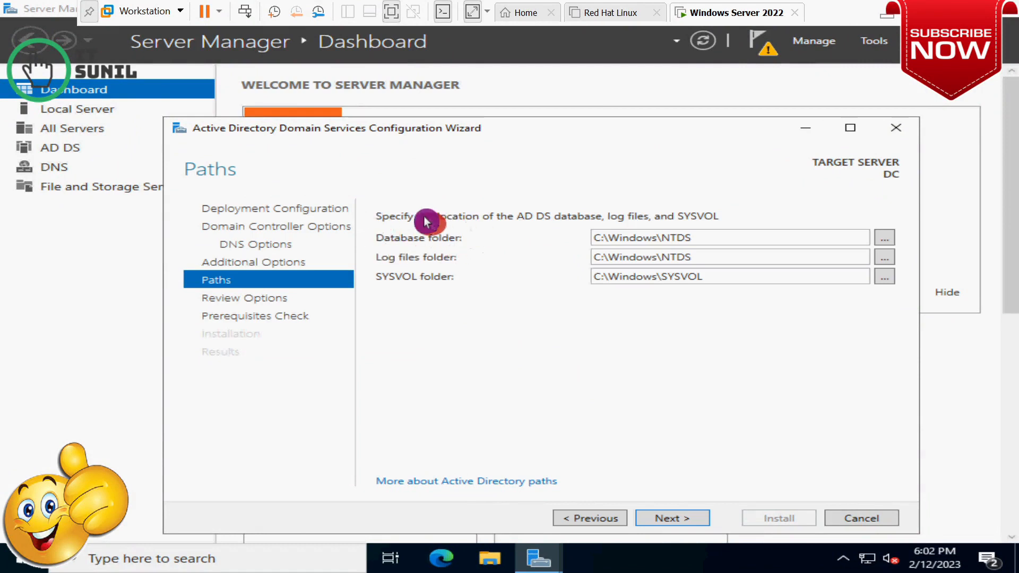
# Review the C:\Windows\NTDS and C:\Windows\SYSVOL paths, cancelling Browse to keep the defaults
pyautogui.moveTo(708, 237); pyautogui.dragTo(593, 245)
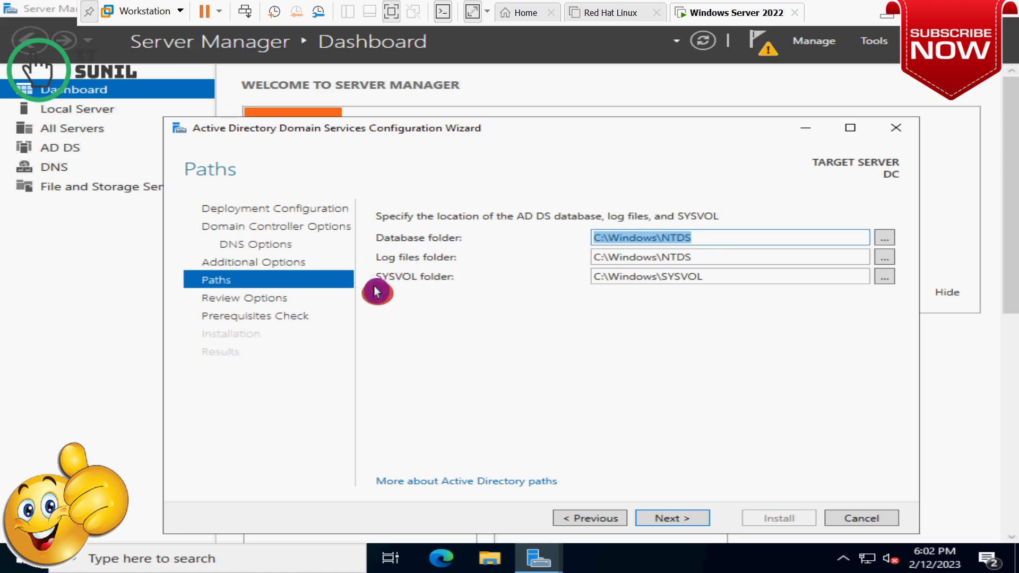
pyautogui.doubleClick(685, 281)
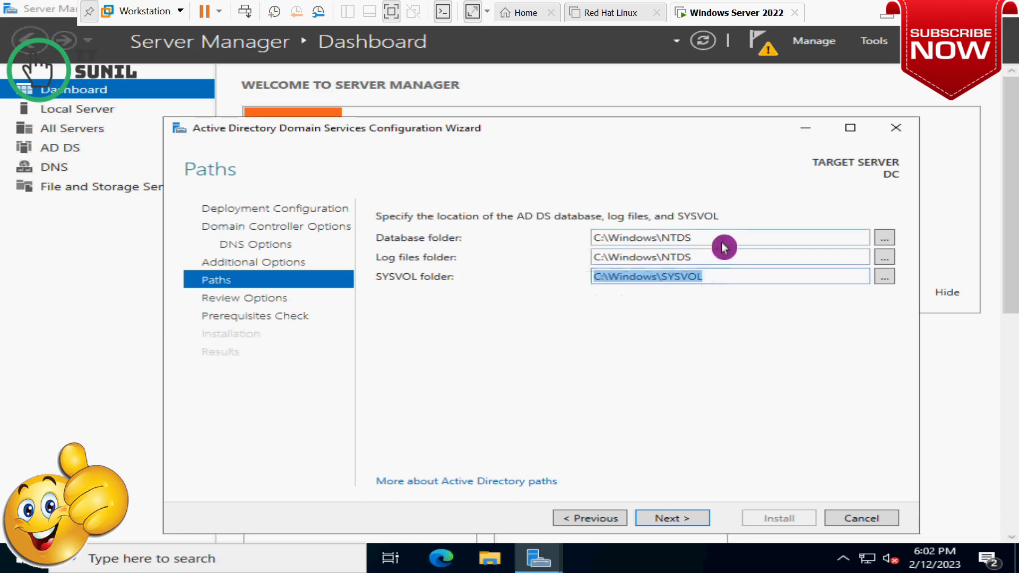
pyautogui.click(884, 241)
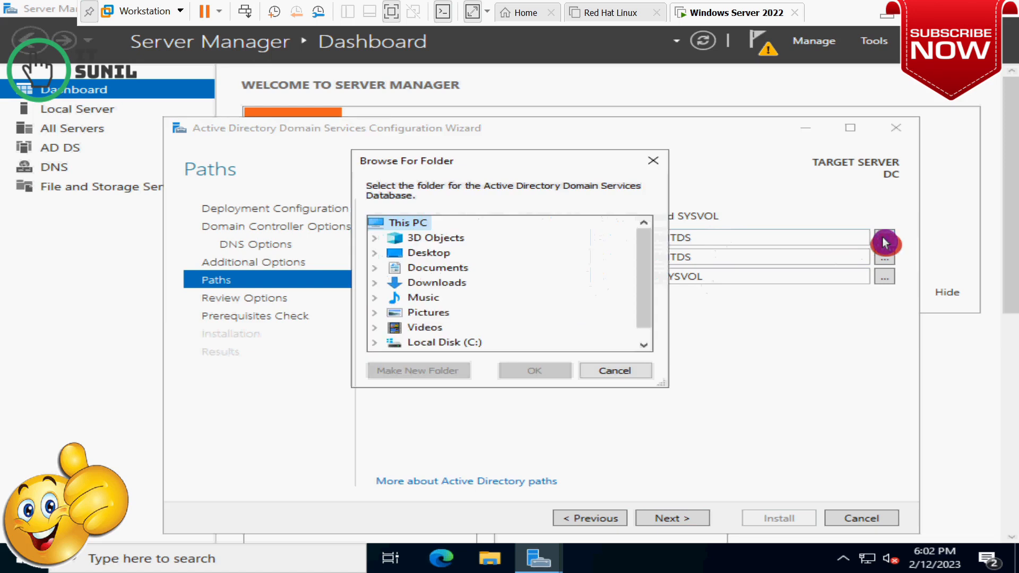
pyautogui.moveTo(645, 272); pyautogui.dragTo(649, 318)
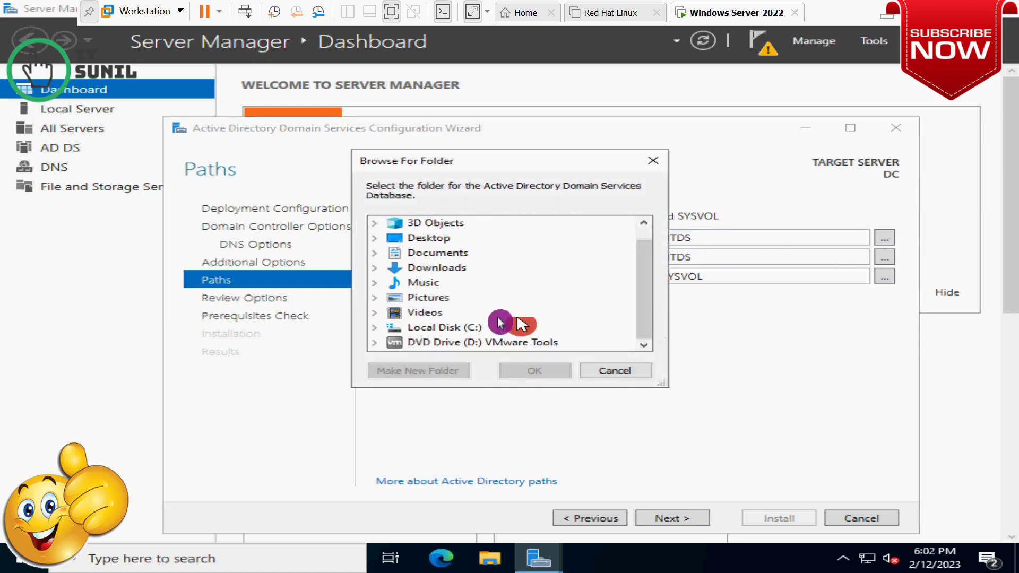
pyautogui.click(620, 370)
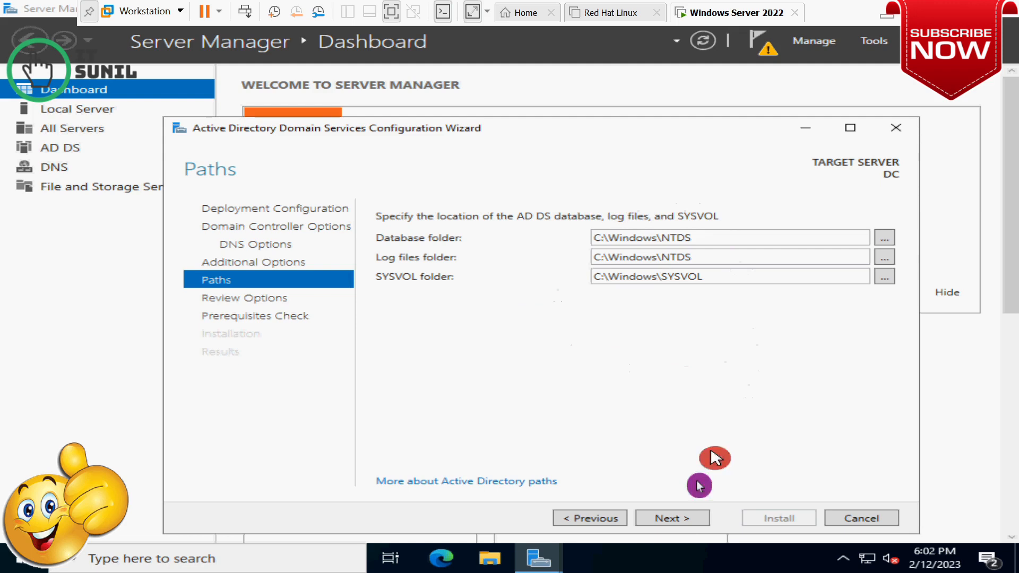
# Reach Review Options for itsunil.com and view the PowerShell deployment script
pyautogui.click(674, 521)
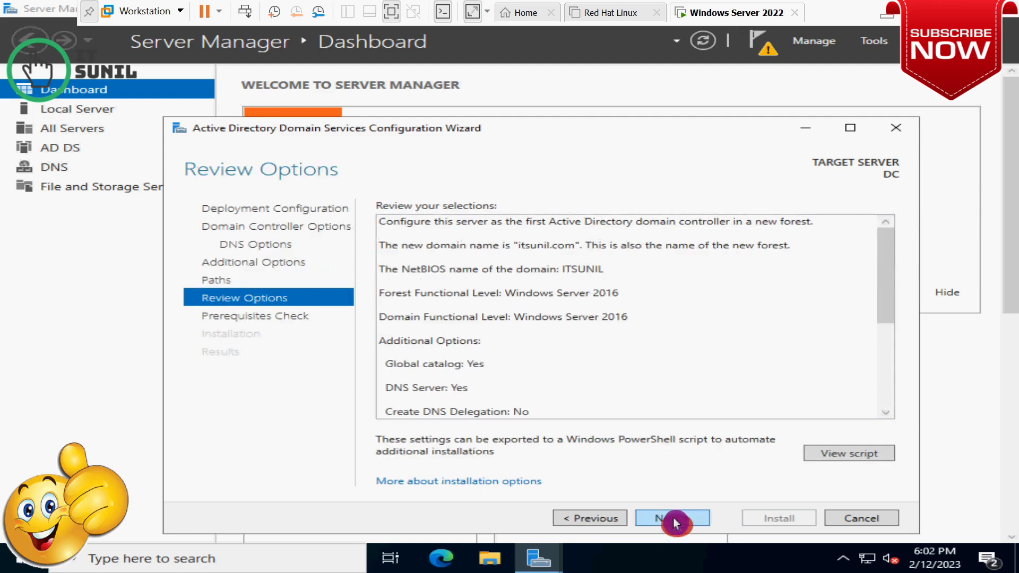
pyautogui.moveTo(885, 249)
pyautogui.mouseDown()
pyautogui.moveTo(882, 353)
pyautogui.moveTo(883, 250)
pyautogui.mouseUp()
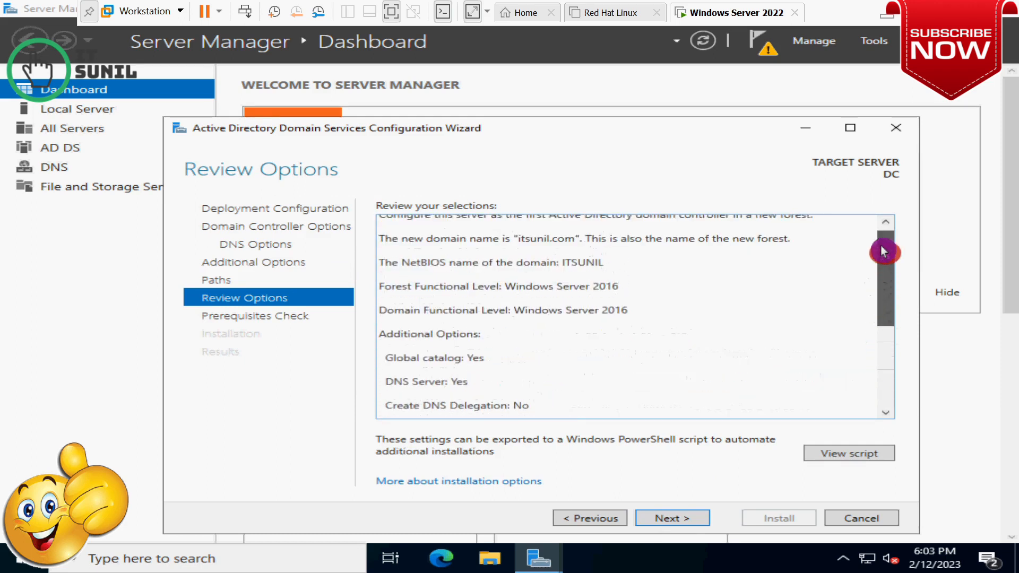
pyautogui.click(846, 455)
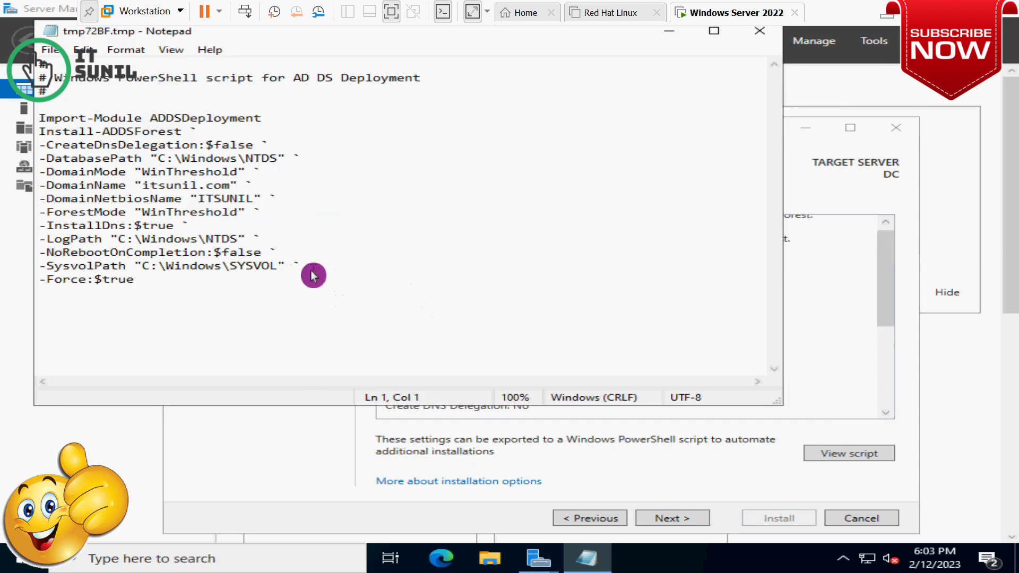
# Inspect the deployment script's parameter lines in Notepad, then close Notepad
pyautogui.moveTo(154, 289); pyautogui.dragTo(41, 76)
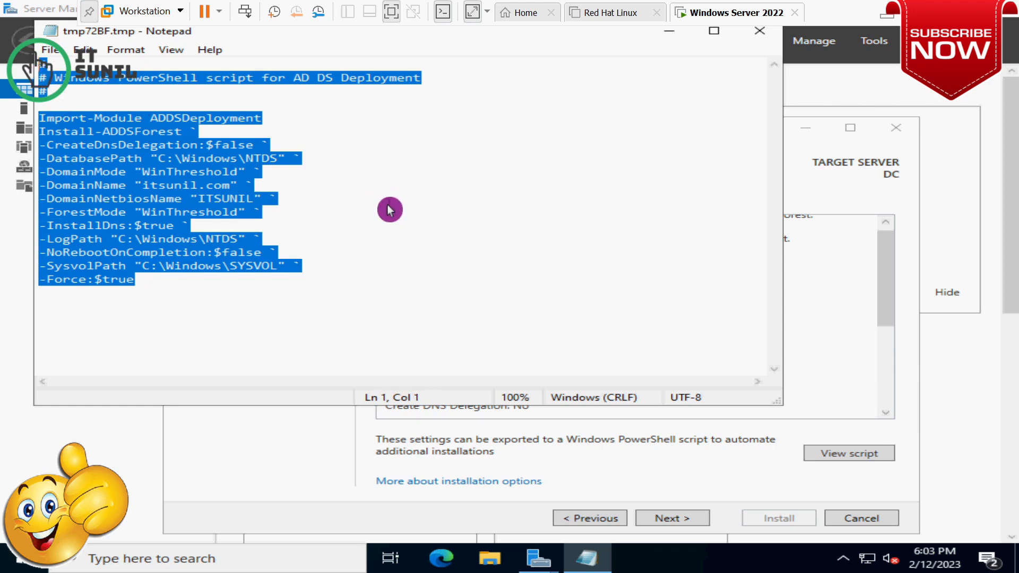
pyautogui.click(182, 299)
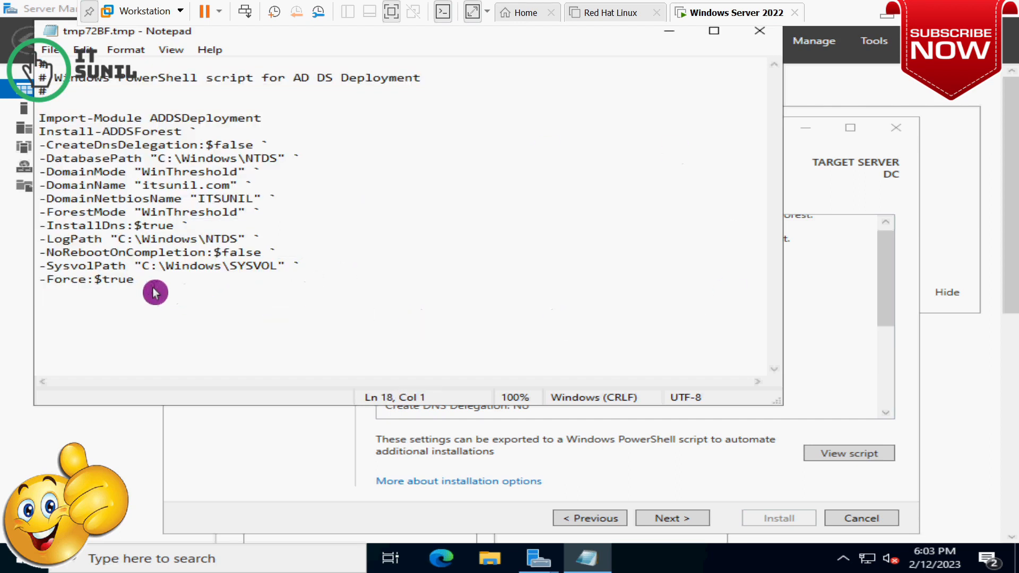
pyautogui.moveTo(154, 292); pyautogui.dragTo(42, 73)
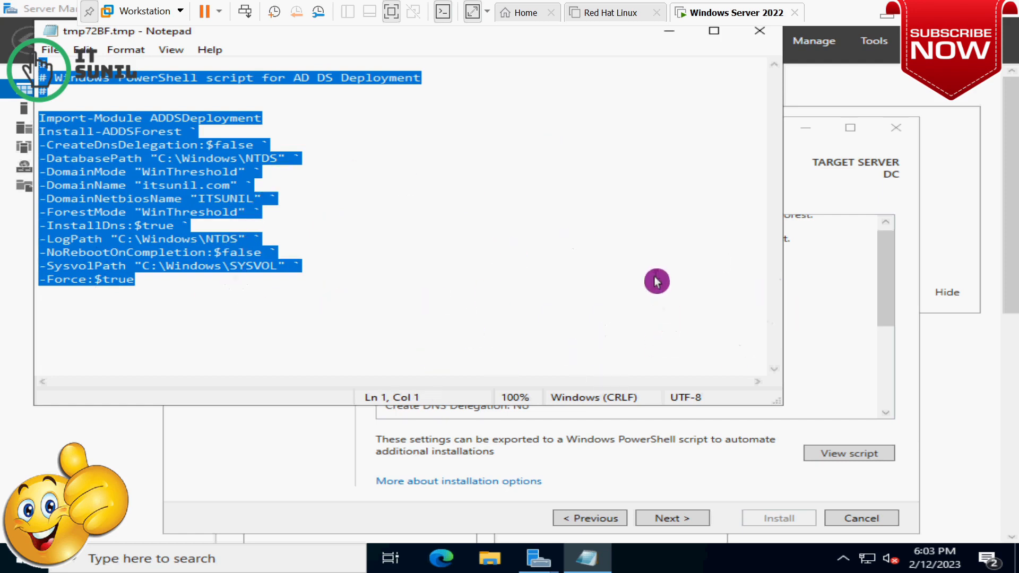
pyautogui.click(161, 296)
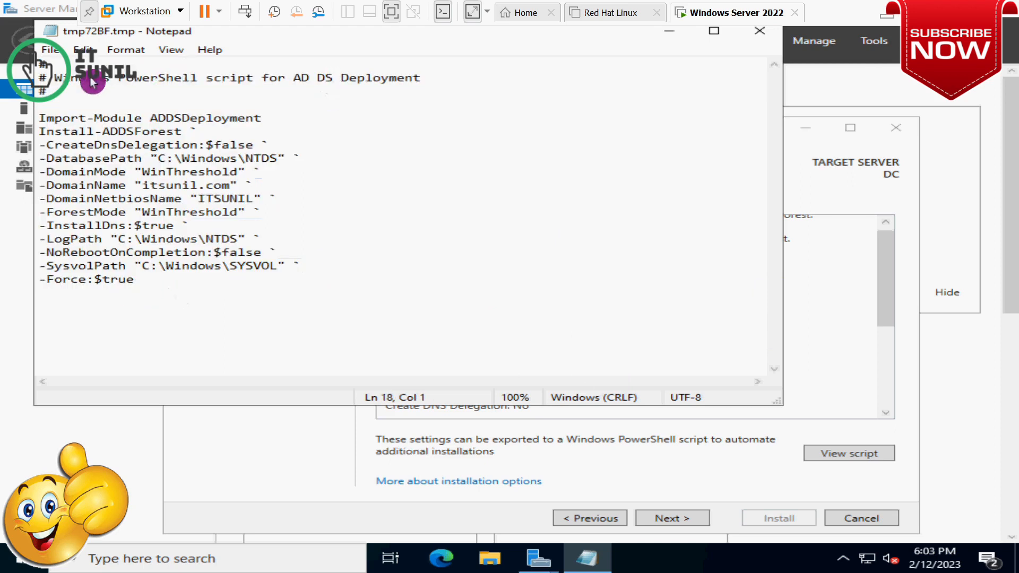
pyautogui.moveTo(42, 78); pyautogui.dragTo(323, 295)
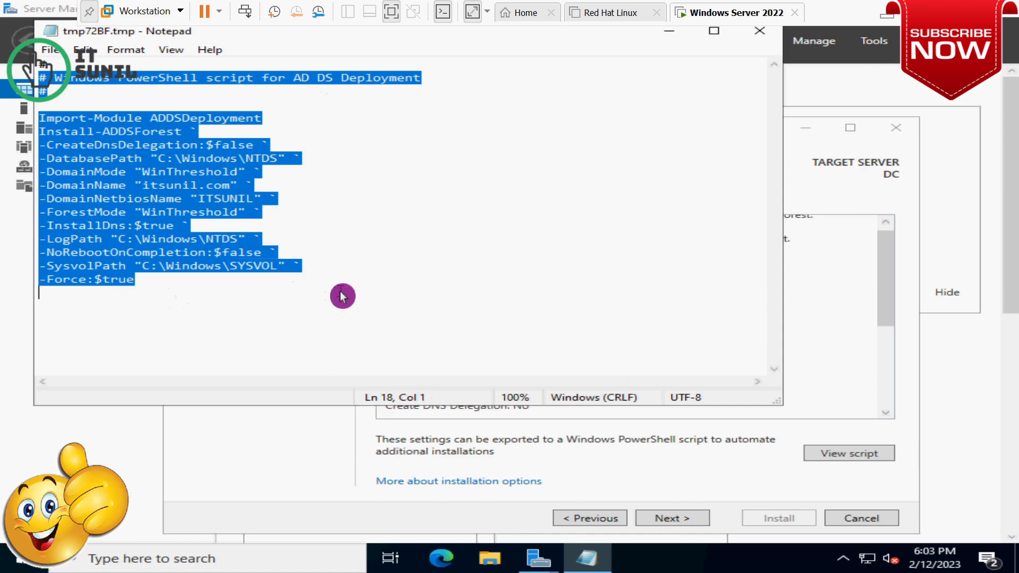
pyautogui.click(449, 286)
pyautogui.click(760, 30)
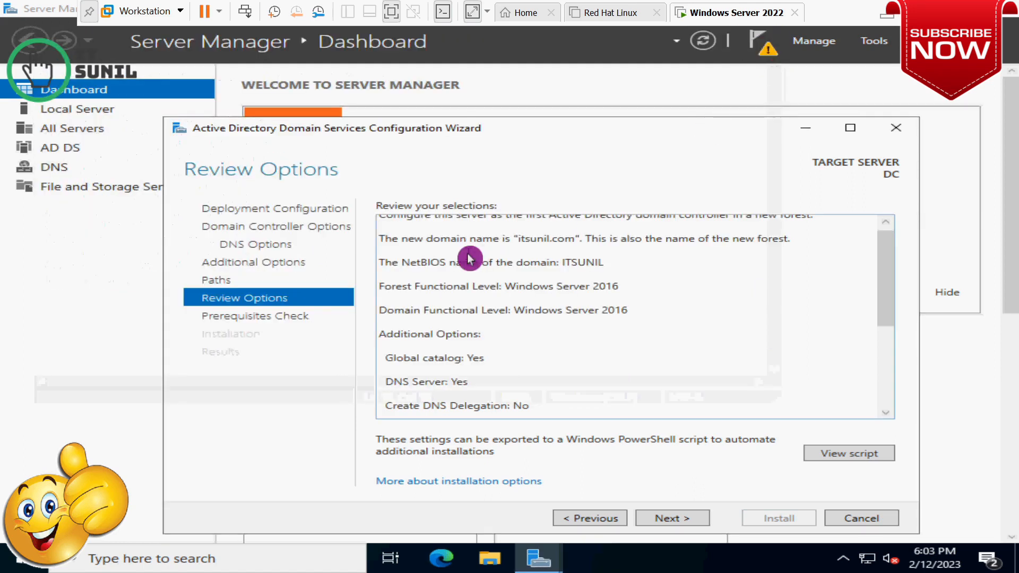
# Move from Review Options to the Prerequisites Check and let all checks pass
pyautogui.click(676, 518)
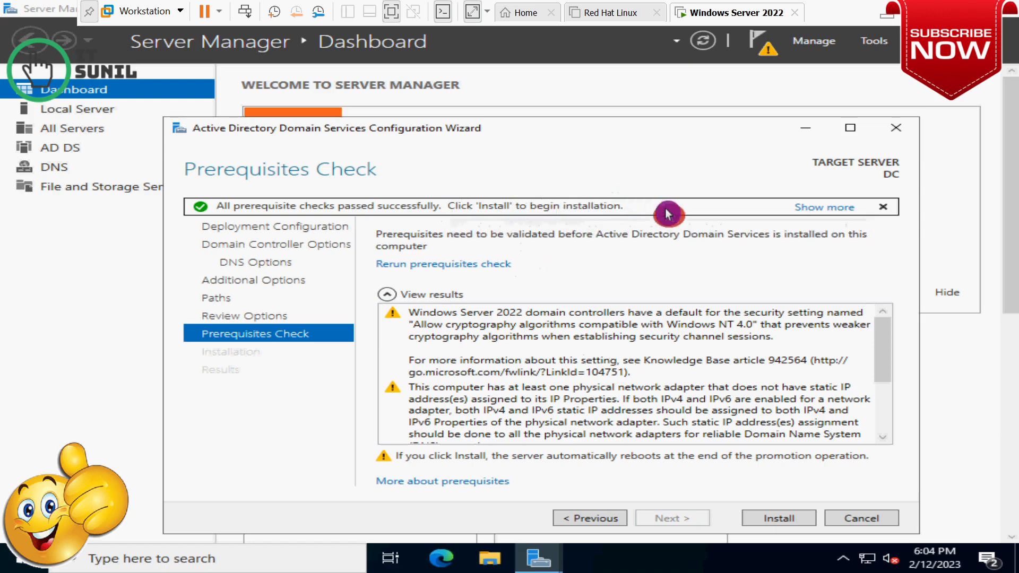
# Review the prerequisite results and install AD DS for the itsunil.com forest
pyautogui.scroll(-3, 637, 361)
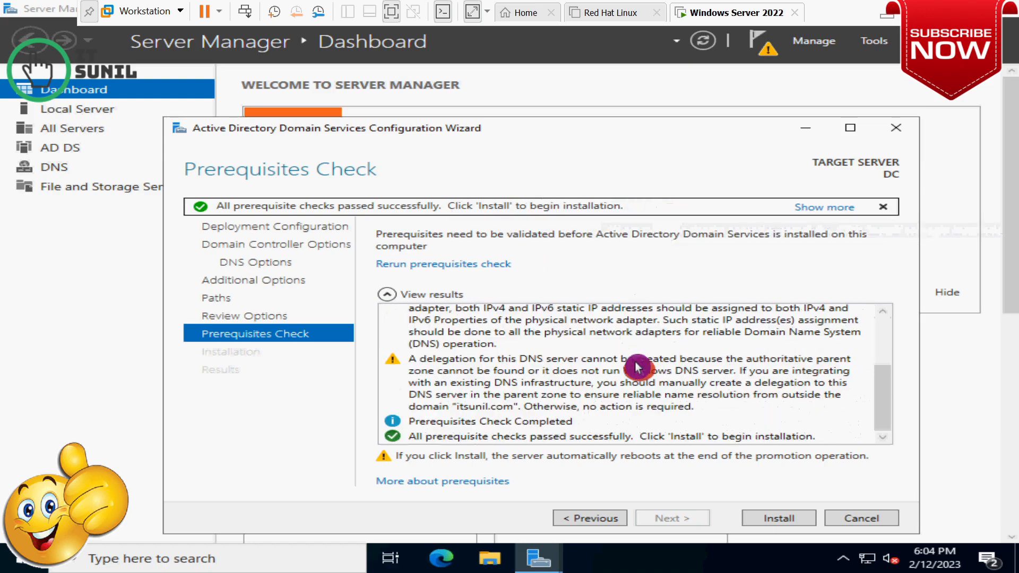
pyautogui.click(779, 518)
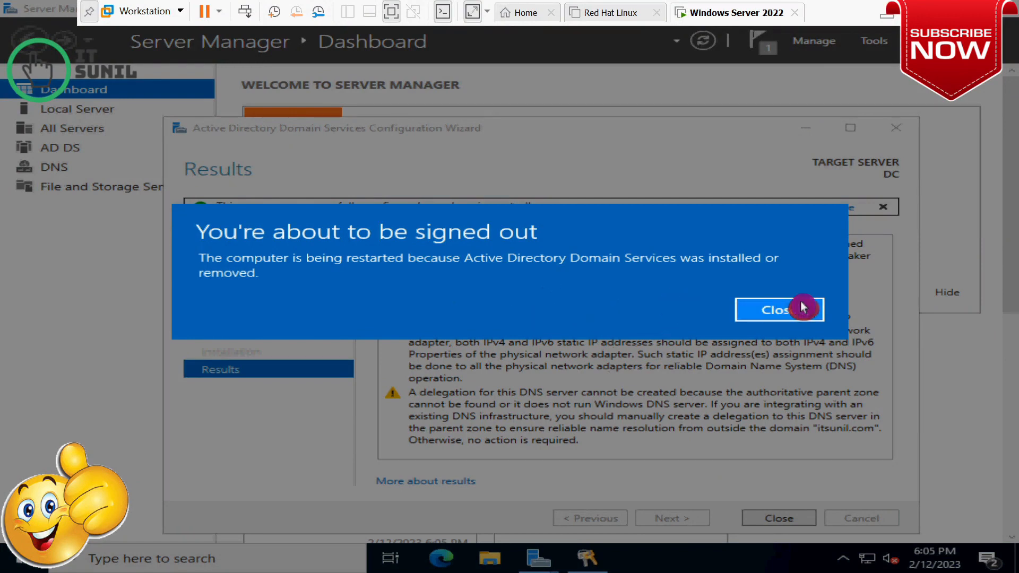
# Dismiss the sign-out warning and close the AD DS wizard so the server restarts
pyautogui.click(780, 311)
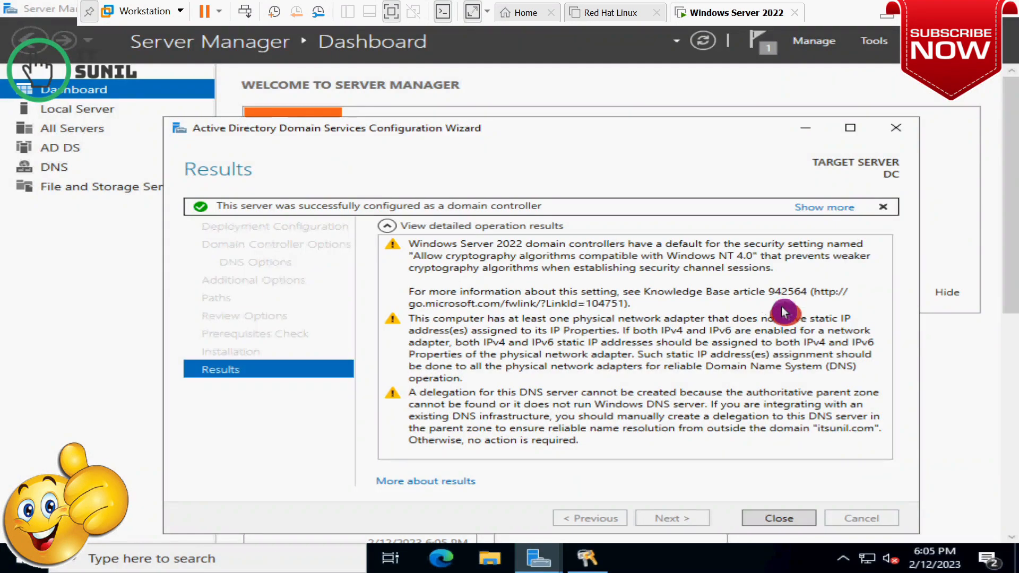
pyautogui.click(780, 525)
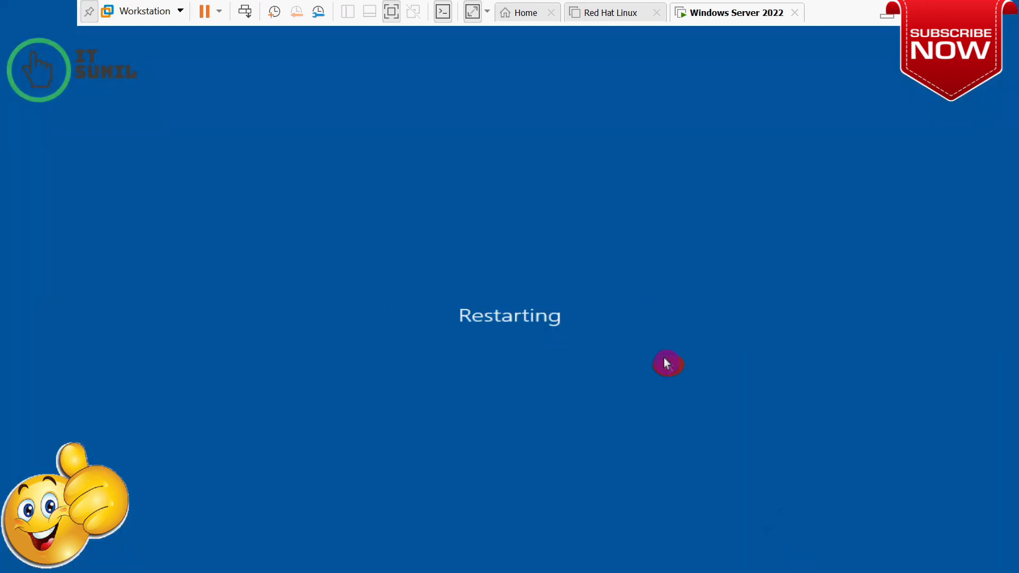